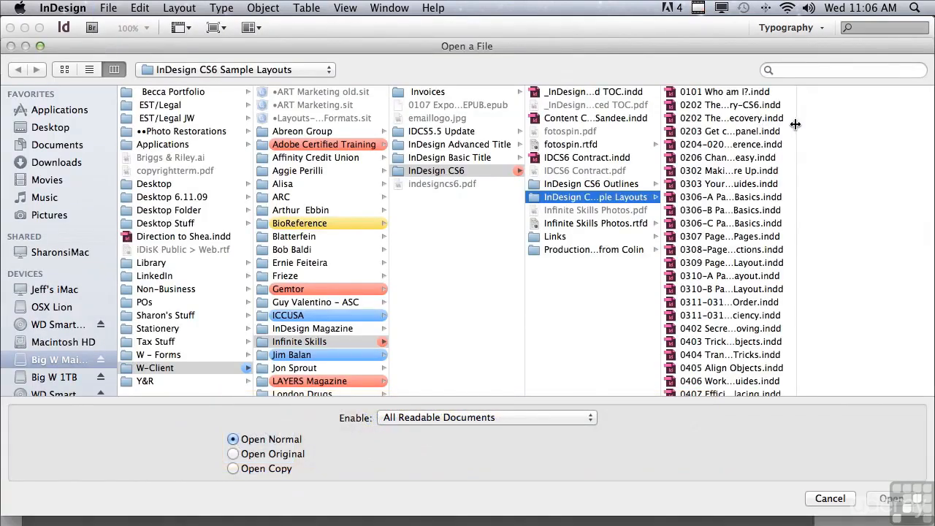
# - Open the file 0902 Get All Wrapped Up In Text Wraps Part 1.indd from the InDesign CS6 Sample Layouts folder
pyautogui.moveTo(796, 125); pyautogui.dragTo(797, 125)
pyautogui.scroll(-20, 796, 130)
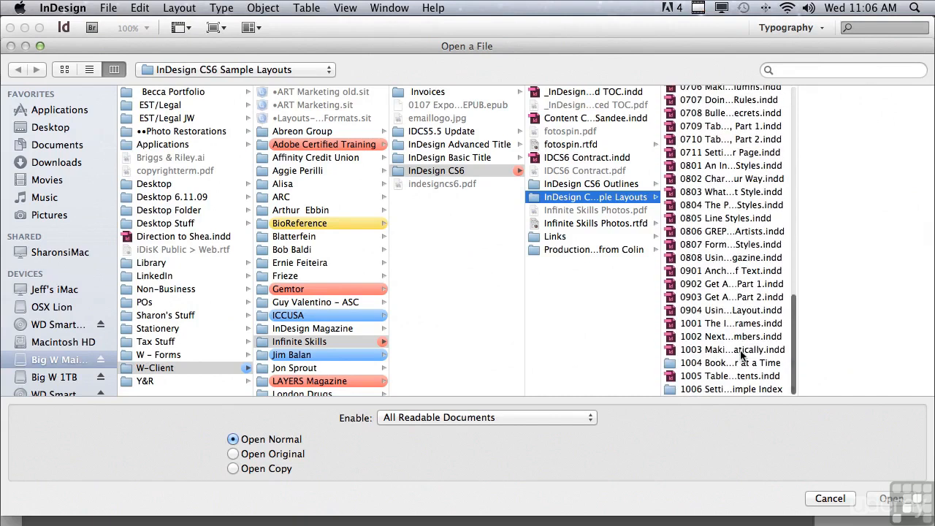
pyautogui.click(705, 283)
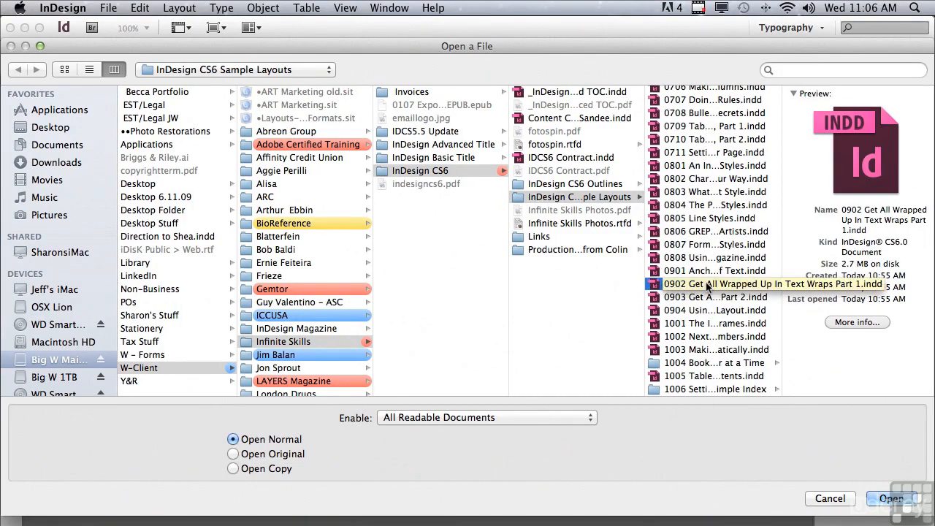
pyautogui.click(886, 499)
# - Open the Text Wrap panel, select the red WRAP BIKER SUB! box, and apply Wrap around bounding box
pyautogui.click(784, 166)
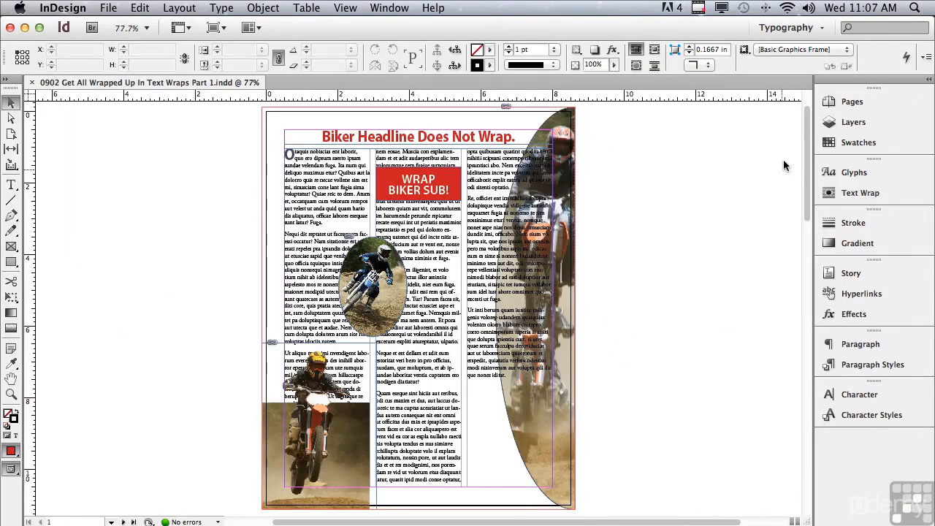
pyautogui.click(861, 193)
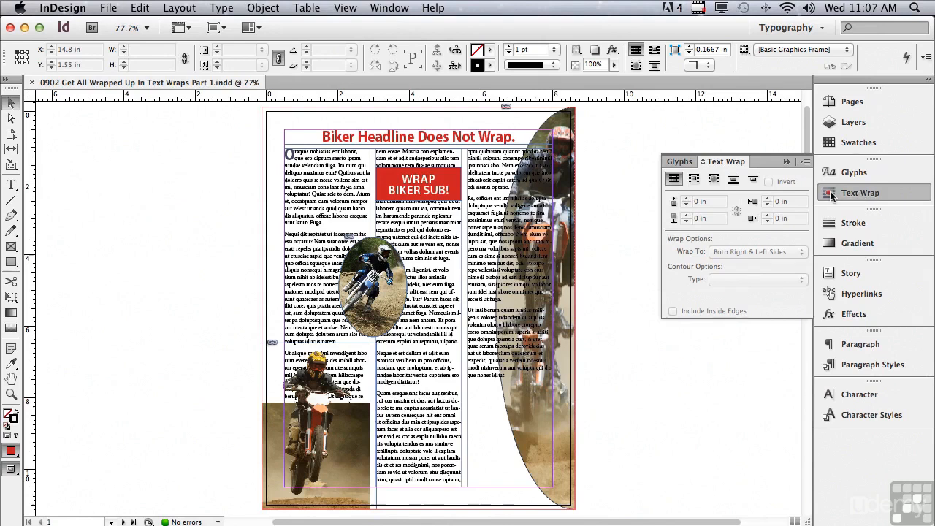
pyautogui.click(395, 189)
pyautogui.moveTo(395, 189); pyautogui.dragTo(391, 182)
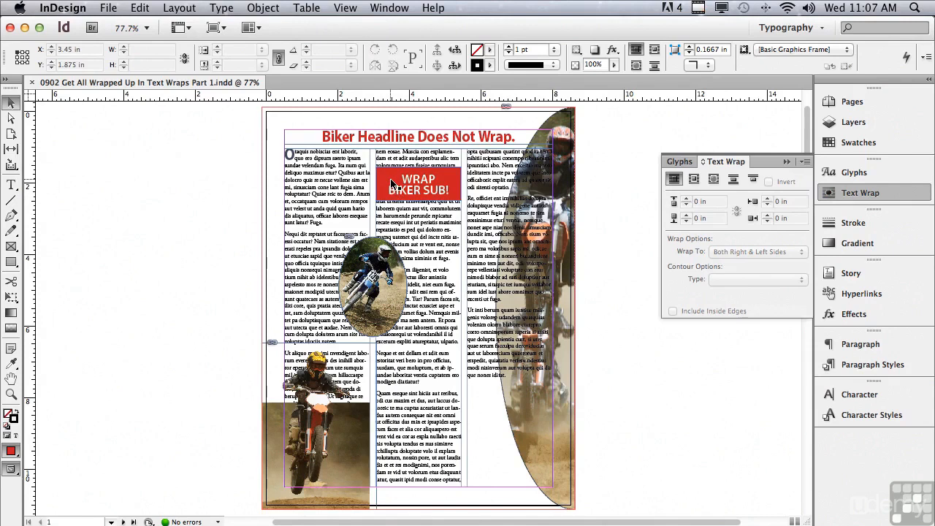
pyautogui.click(391, 182)
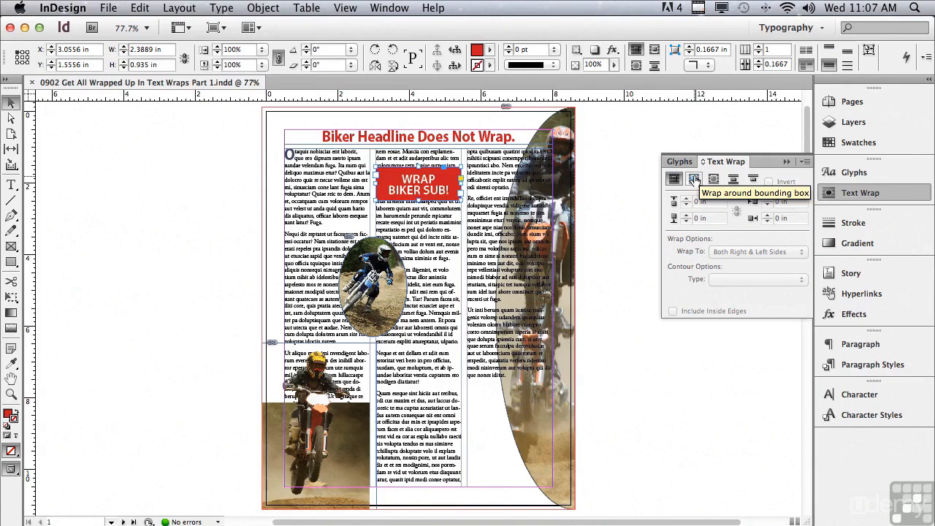
pyautogui.click(695, 180)
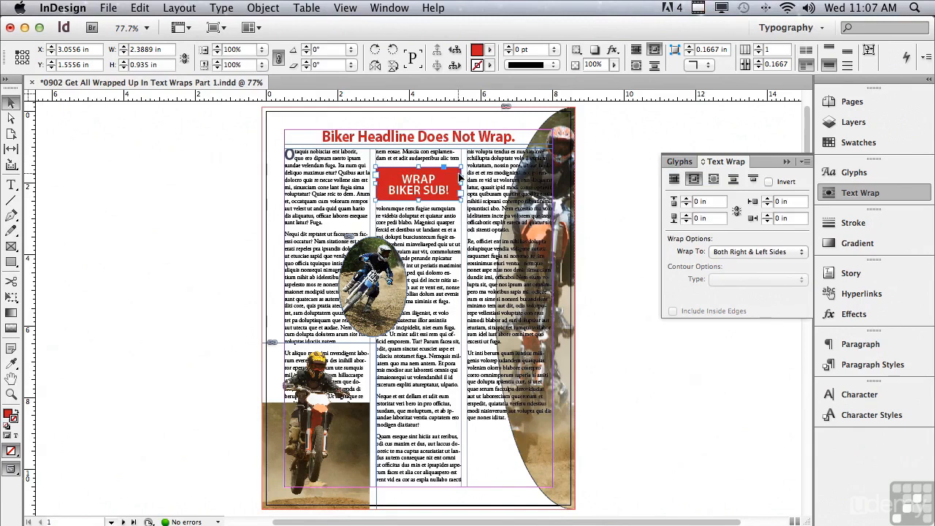
# - Try Wrap around object shape on the red box, then return it to Wrap around bounding box
pyautogui.click(714, 180)
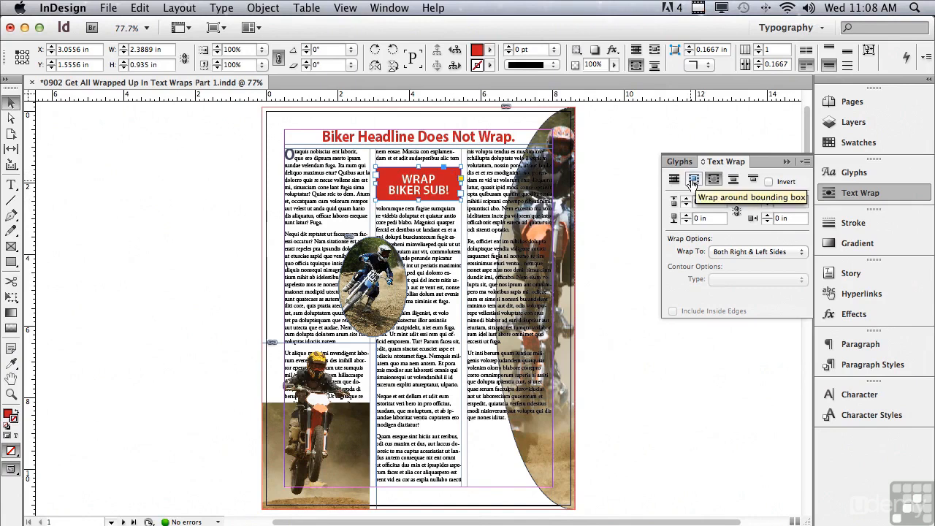
pyautogui.click(693, 180)
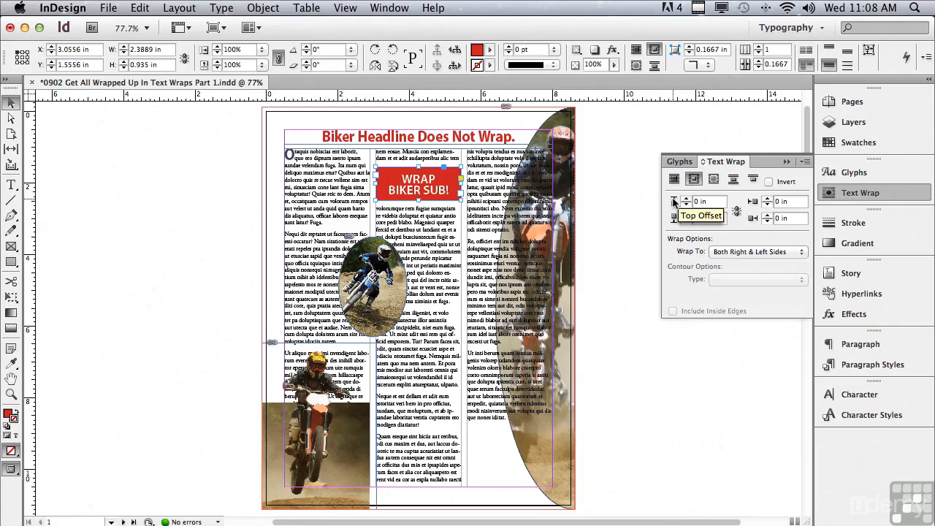
# - Set the red box's wrap offset to 0.0625 in on all four sides with linked settings
pyautogui.click(687, 198)
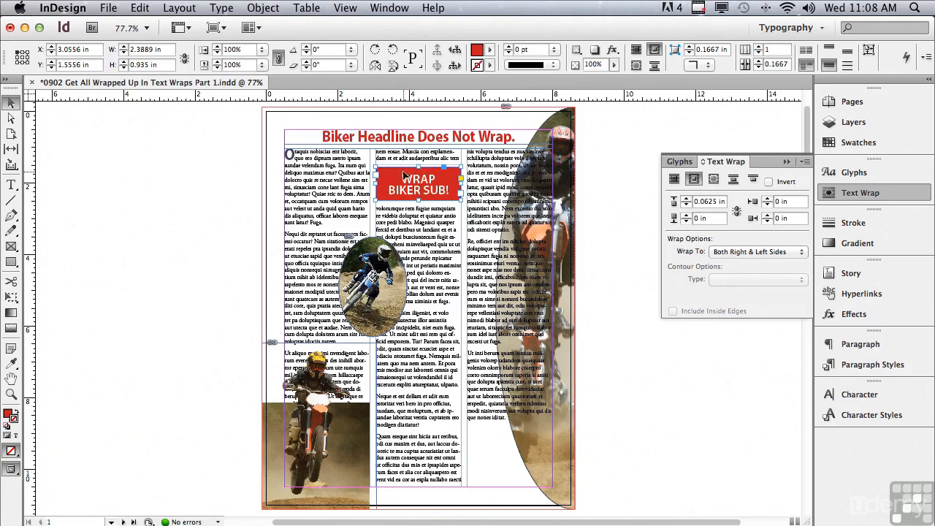
pyautogui.click(11, 394)
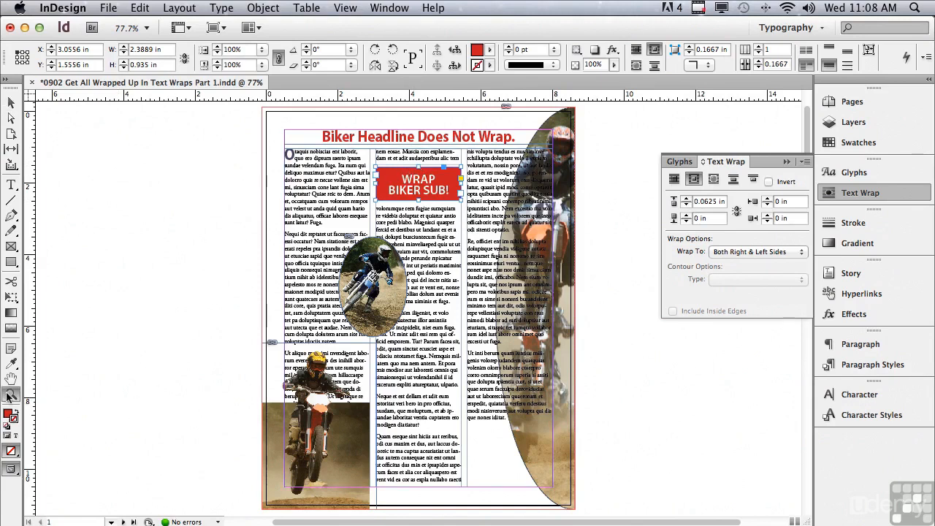
pyautogui.moveTo(261, 110); pyautogui.dragTo(579, 249)
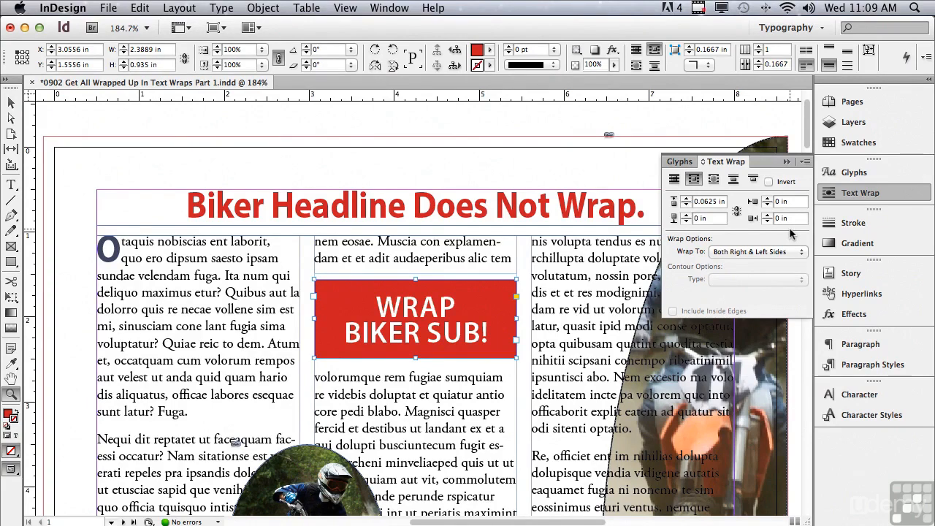
pyautogui.click(737, 212)
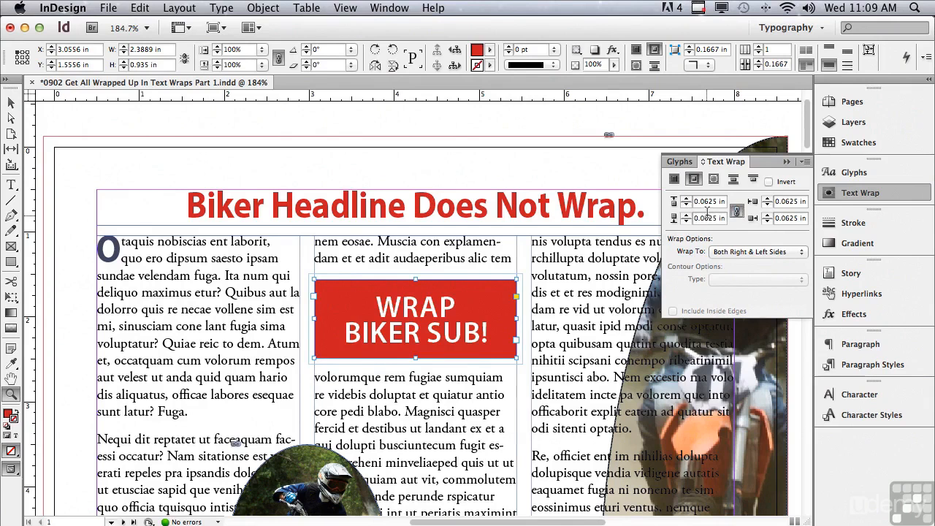
# - Select the oval biker photo in the first column and apply Wrap around bounding box to it
pyautogui.scroll(-5, 808, 140)
pyautogui.scroll(-3, 799, 157)
pyautogui.click(10, 105)
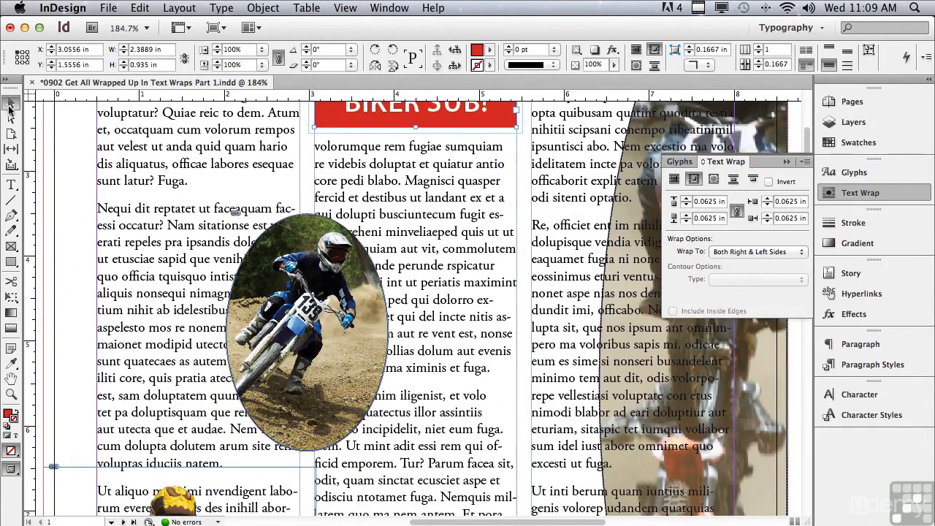
pyautogui.click(276, 243)
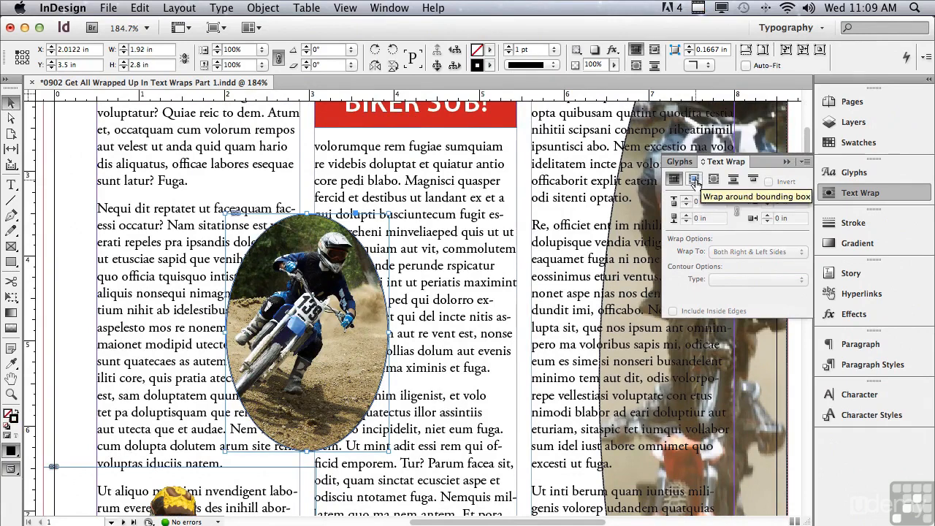
pyautogui.click(694, 180)
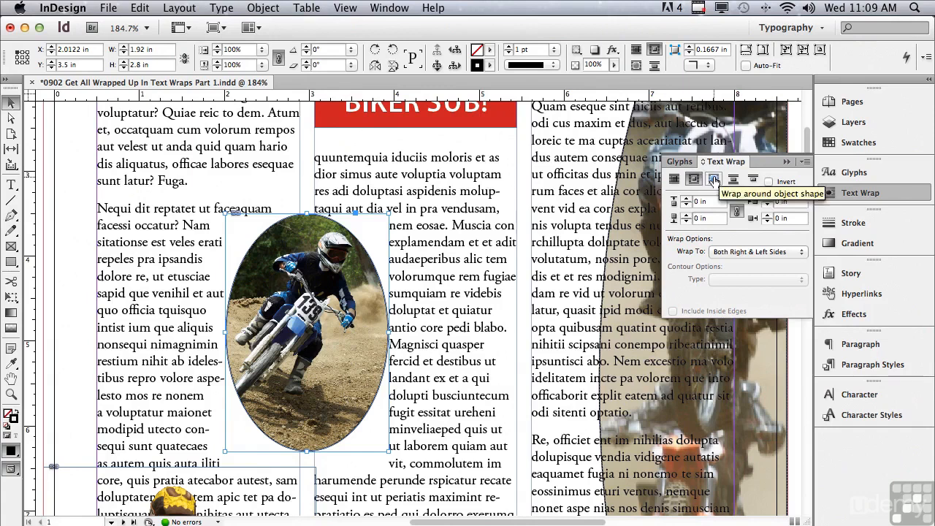
# - Switch the oval photo to Wrap around object shape and set its wrap offset to 0.125 in
pyautogui.click(714, 180)
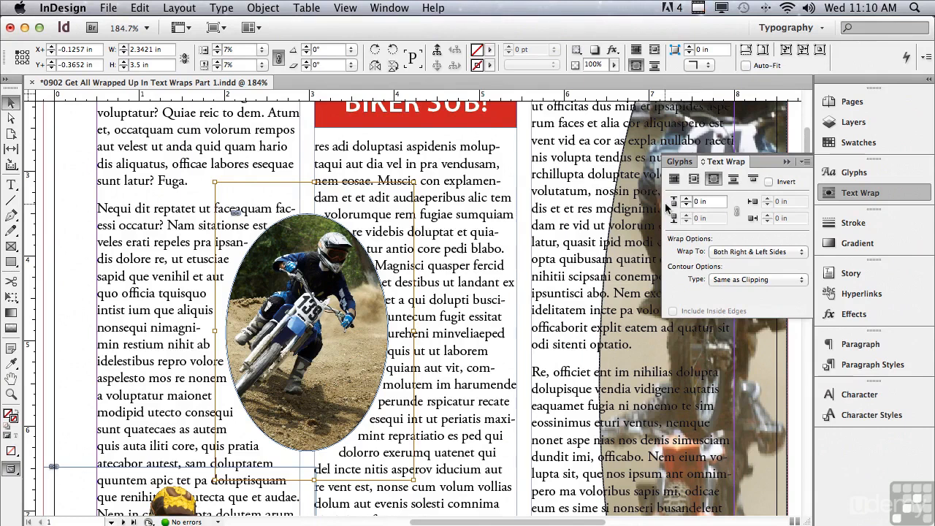
pyautogui.click(687, 199)
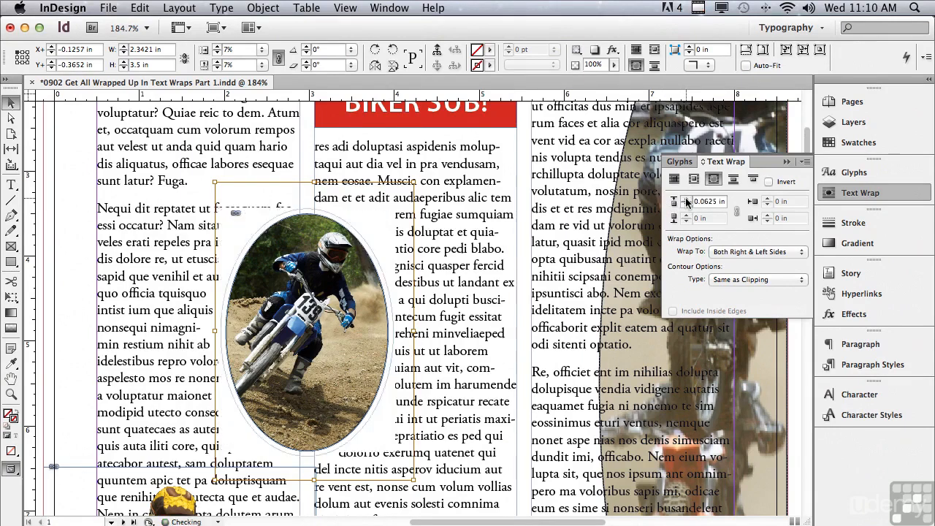
pyautogui.click(686, 199)
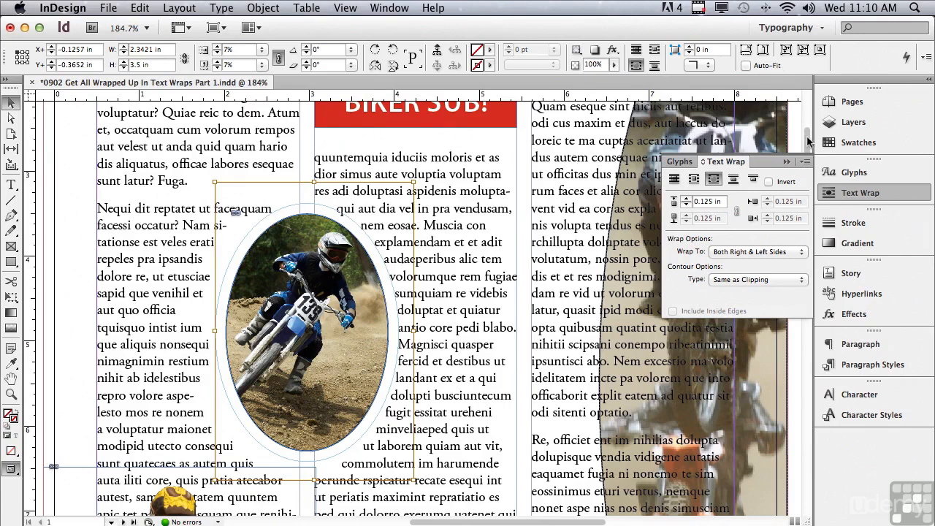
# - Select the red WRAP BIKER SUB! box and apply the Jump object wrap
pyautogui.scroll(4, 809, 141)
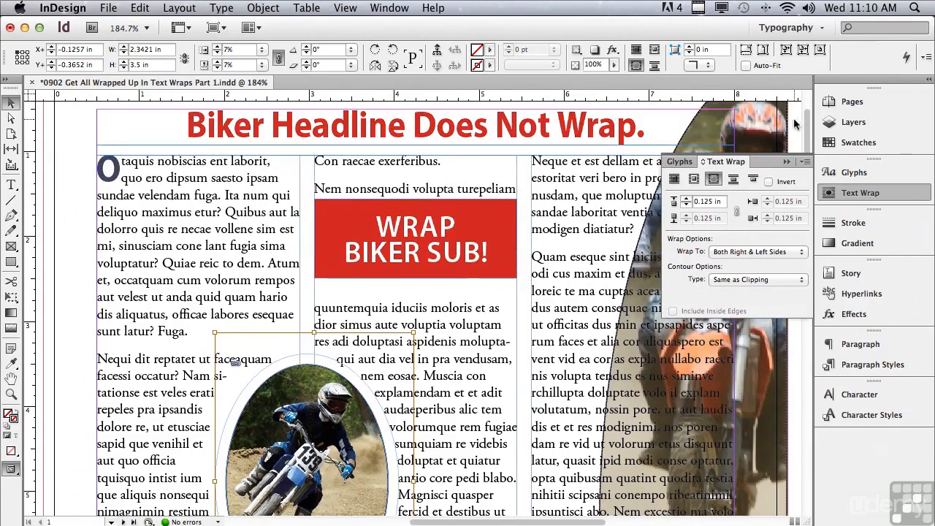
pyautogui.click(353, 220)
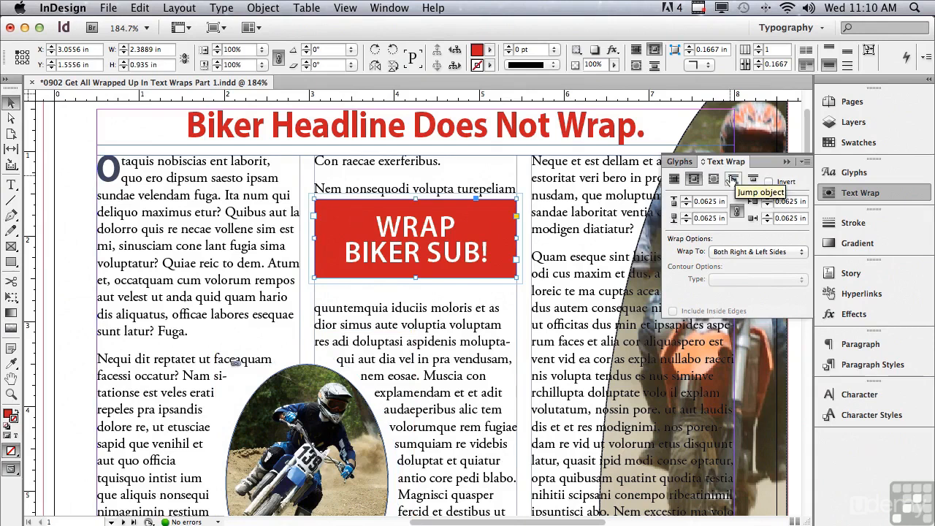
pyautogui.click(733, 179)
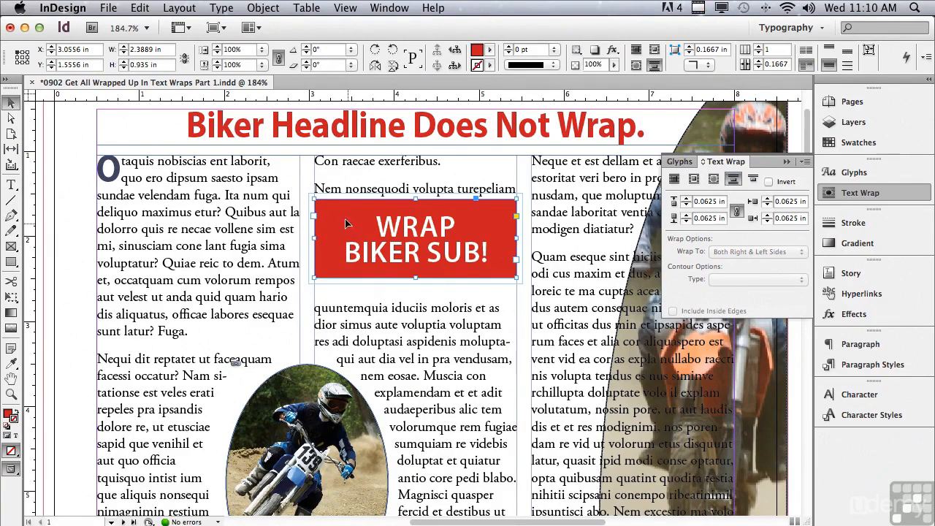
# - Drag the red box into the first column and back into the middle column
pyautogui.moveTo(343, 223); pyautogui.dragTo(324, 218)
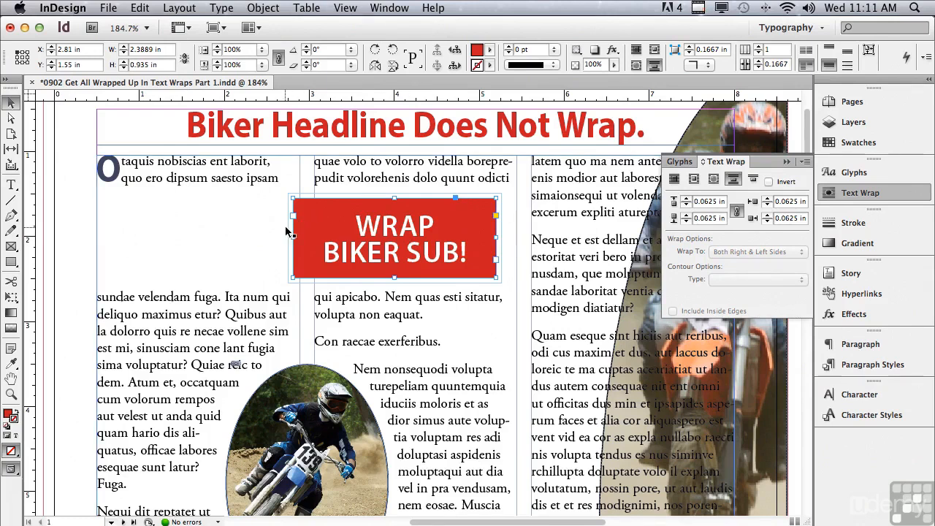
pyautogui.moveTo(309, 222); pyautogui.dragTo(333, 224)
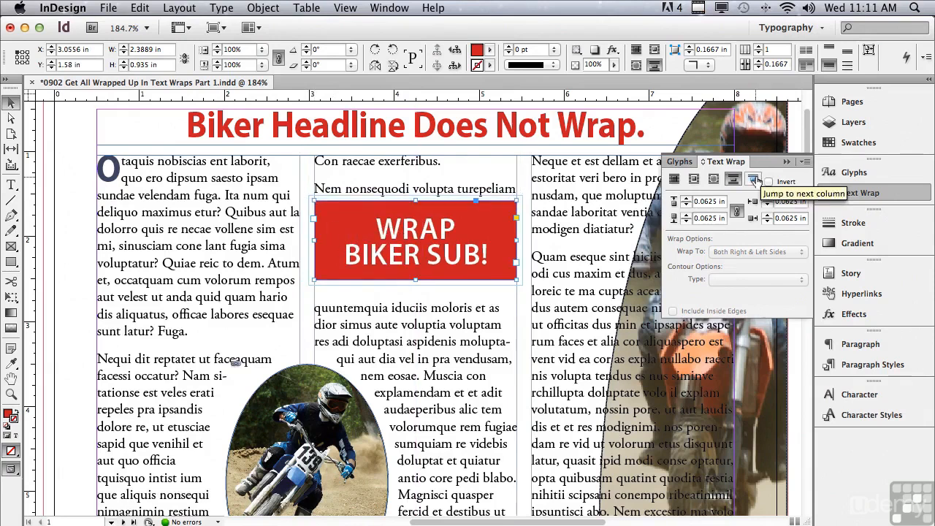
# - Apply Jump to next column wrap to the red box and move it down to about 2.21 in
pyautogui.click(754, 180)
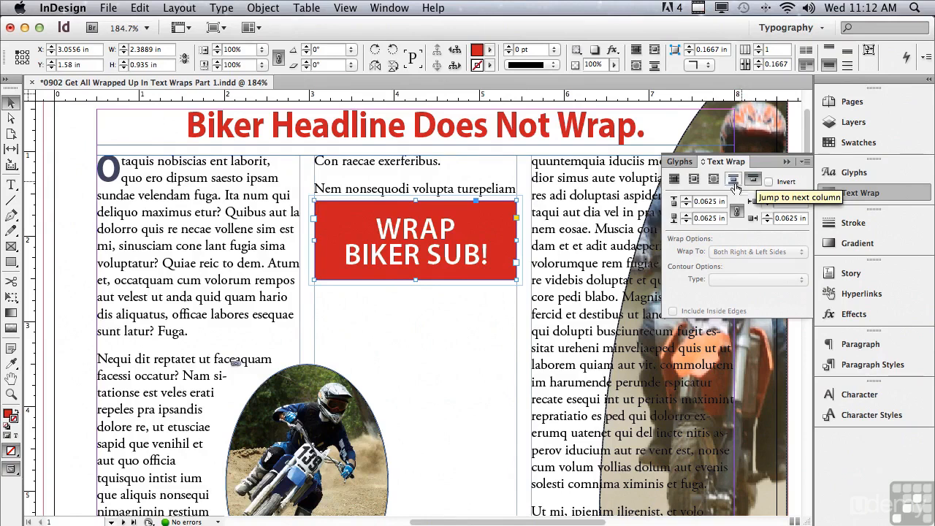
pyautogui.moveTo(386, 228); pyautogui.dragTo(382, 280)
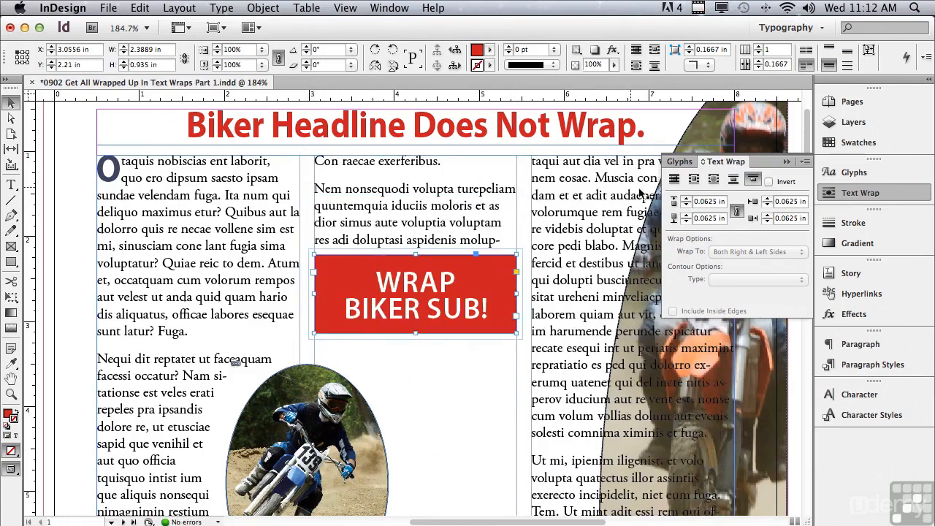
# - Set the red box back to Wrap around bounding box, fit the page in the window, and deselect
pyautogui.click(691, 180)
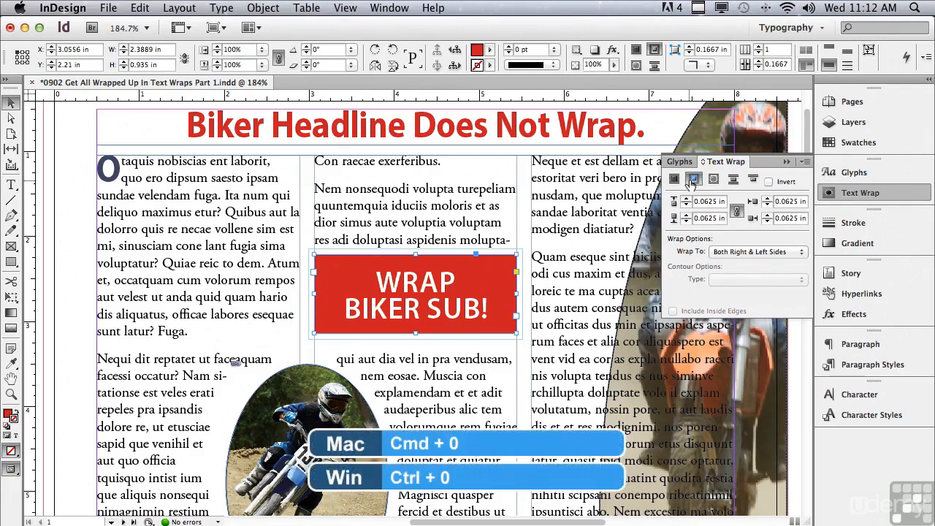
pyautogui.press('super+0')
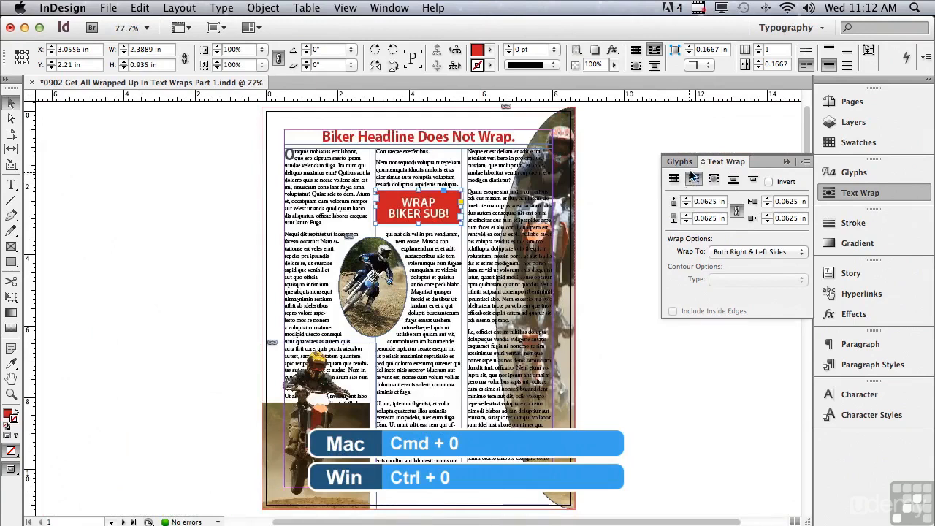
pyautogui.click(590, 136)
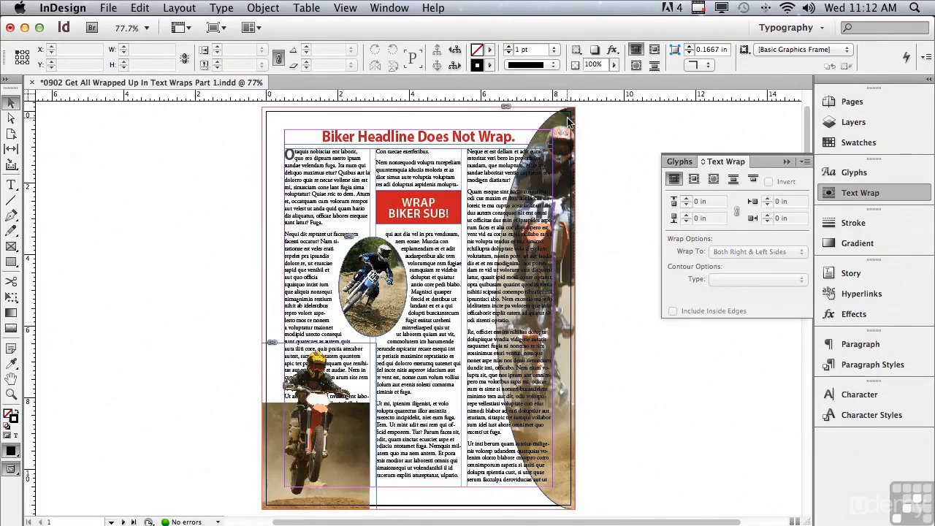
# - Open the A-Master page from the Pages panel and select the large oval biker image on it
pyautogui.click(857, 102)
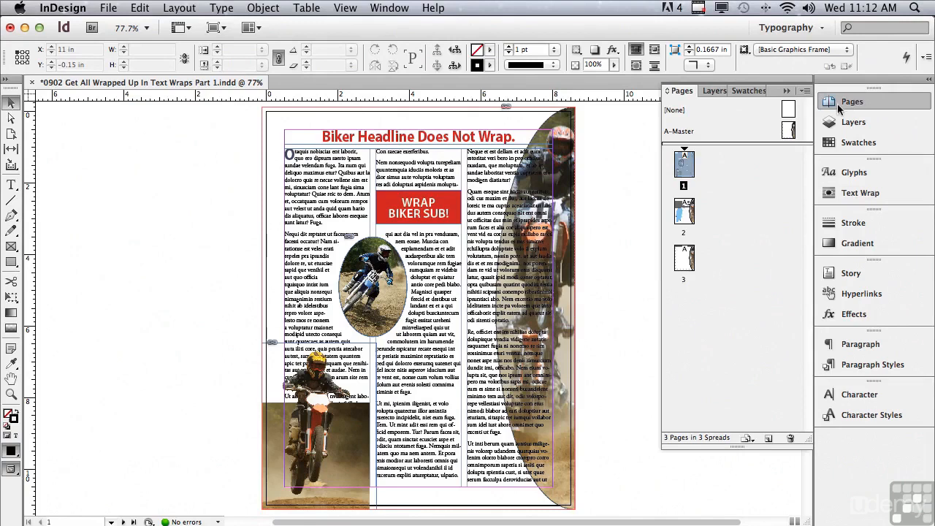
pyautogui.doubleClick(679, 132)
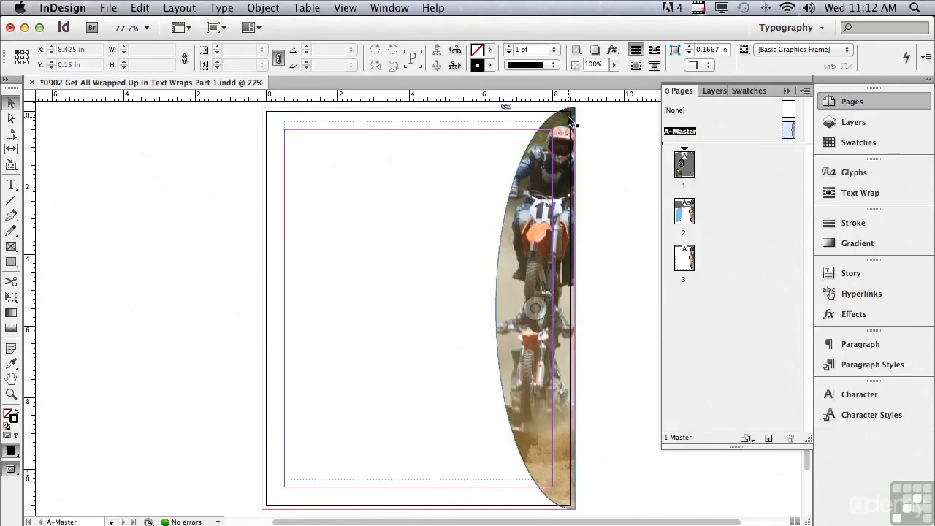
pyautogui.click(570, 121)
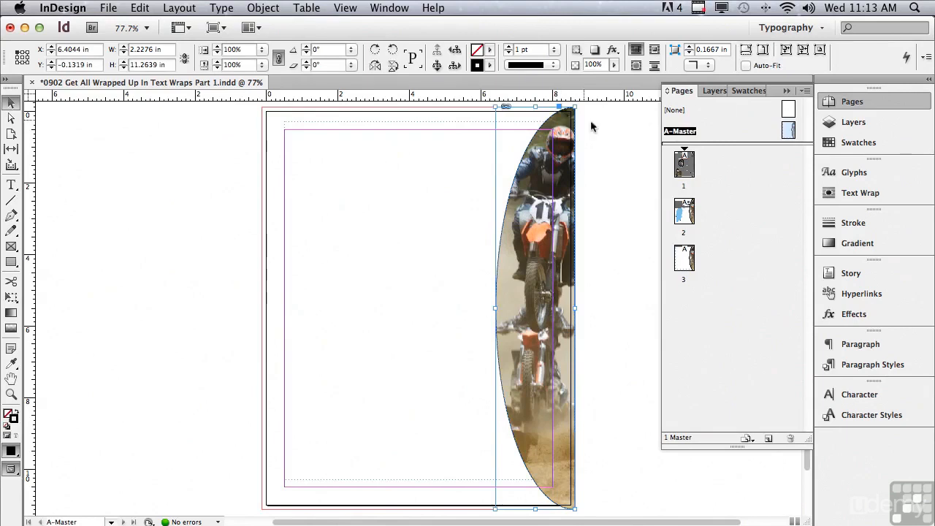
# - Apply Wrap around object shape to the master biker image with a 0.125 in offset
pyautogui.click(860, 192)
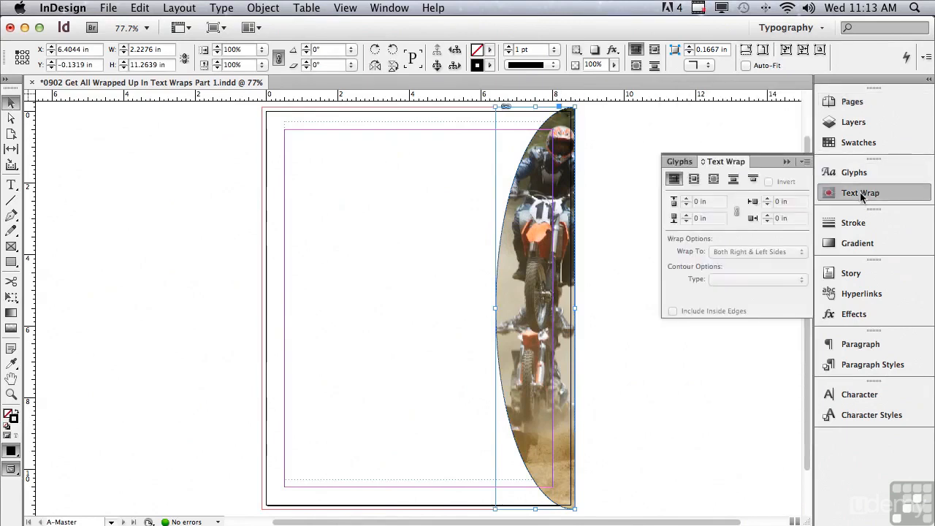
pyautogui.click(713, 180)
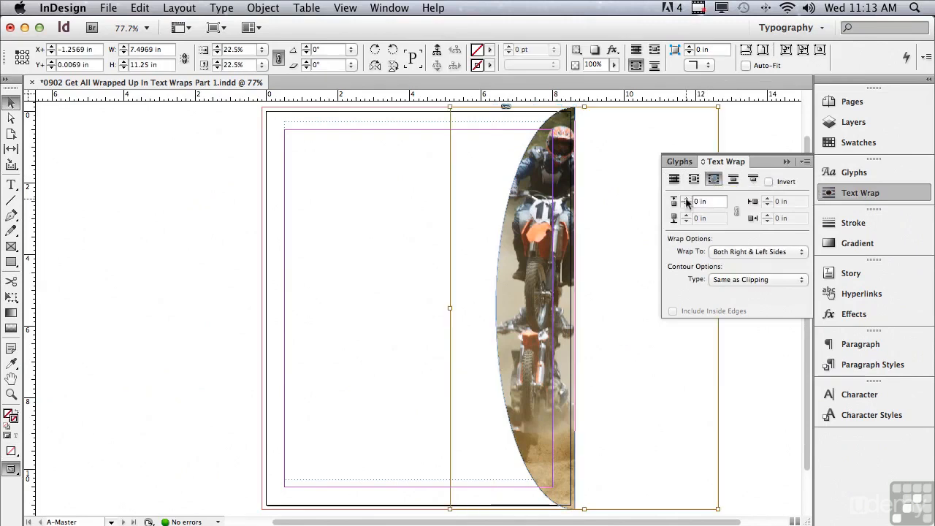
pyautogui.click(686, 199)
pyautogui.click(686, 199)
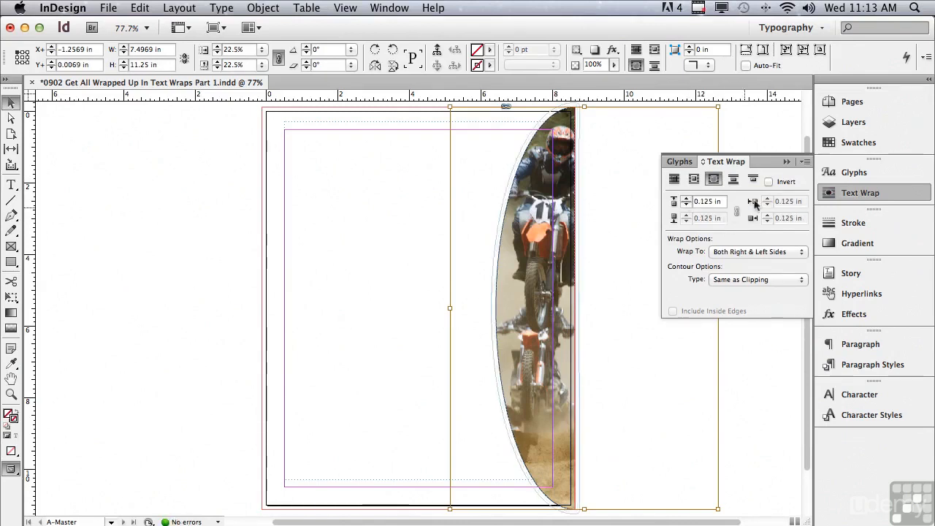
# - Go to page 1 to review how the master biker image's wrap affects the layout
pyautogui.click(848, 103)
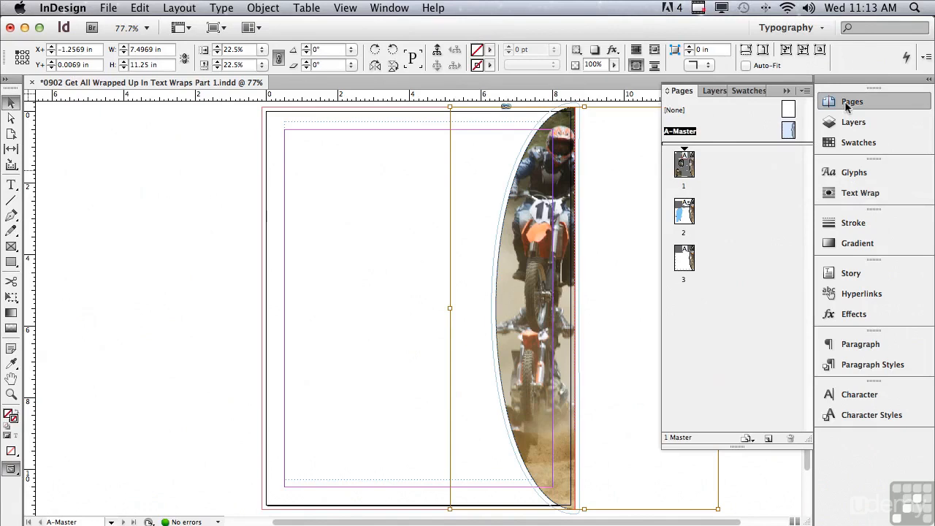
pyautogui.doubleClick(679, 166)
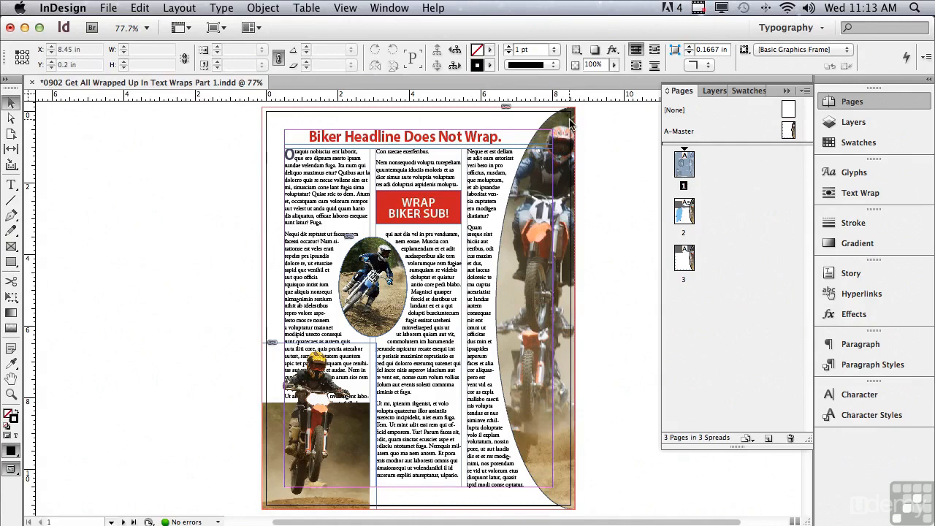
pyautogui.click(849, 193)
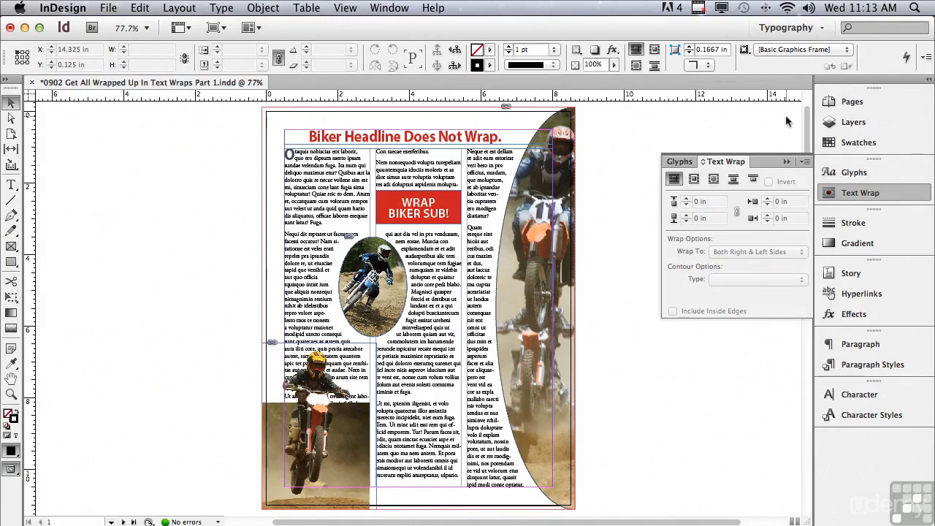
# - On page 2, select the biker silhouette image and apply Wrap around object shape
pyautogui.moveTo(808, 118); pyautogui.dragTo(779, 261)
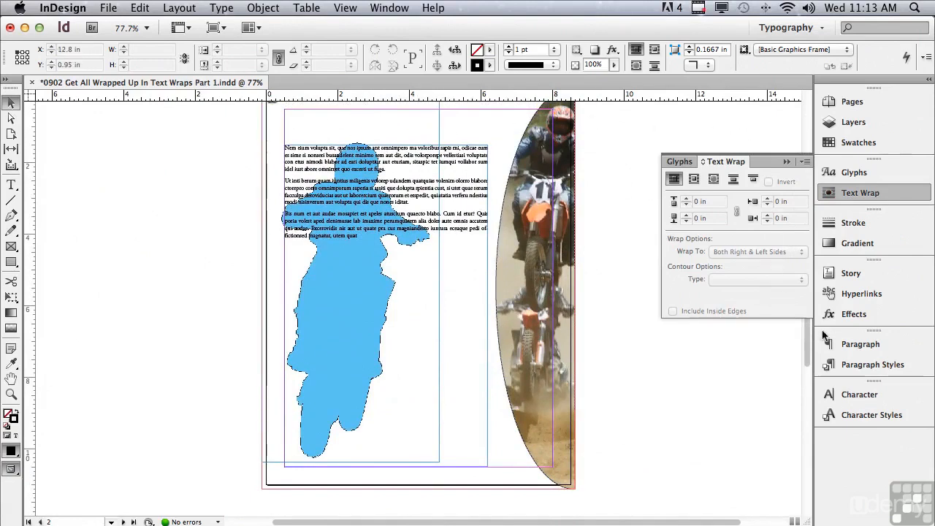
pyautogui.scroll(1, 807, 335)
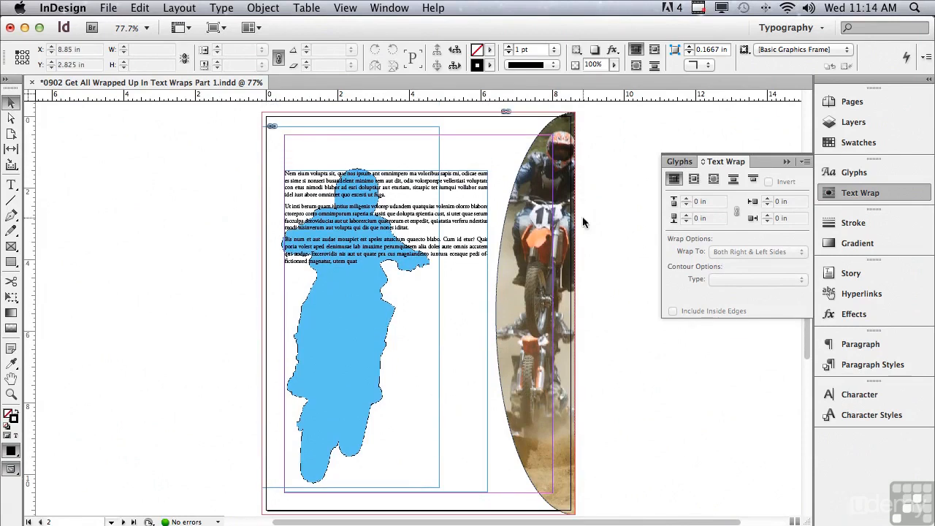
pyautogui.click(271, 128)
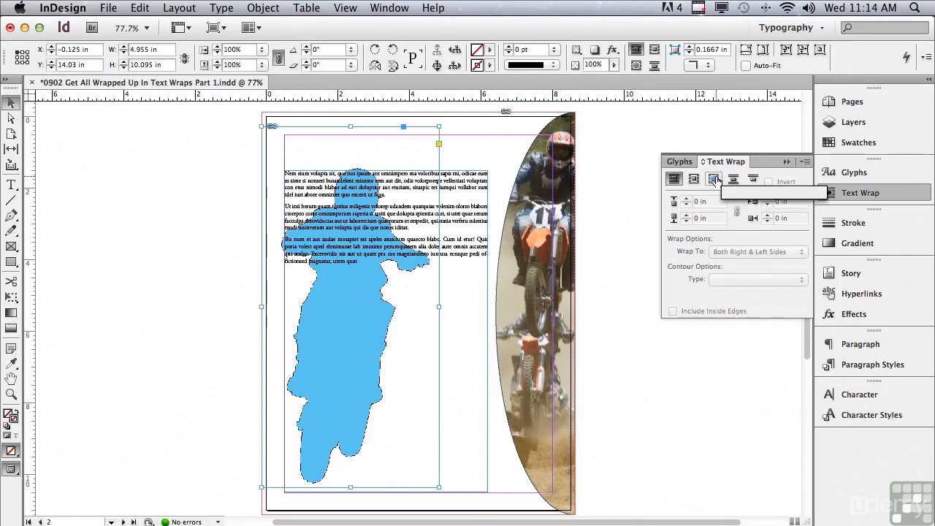
pyautogui.click(715, 179)
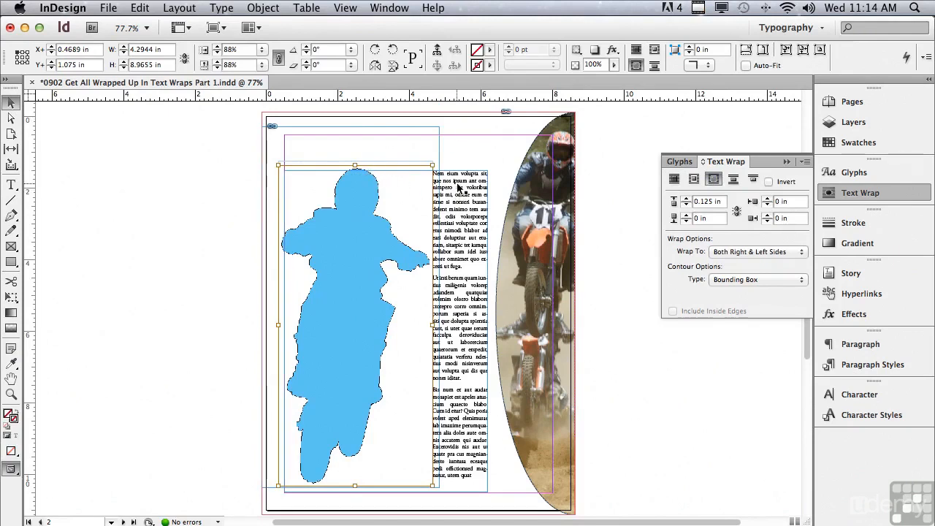
# - Set the silhouette's contour type to Detect Edges and invert the wrap so text fills the shape
pyautogui.click(751, 282)
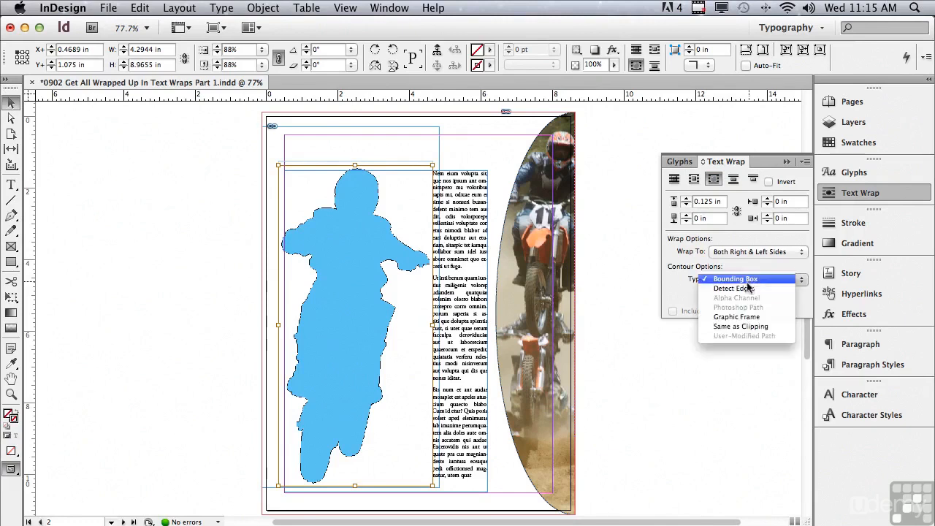
pyautogui.click(744, 289)
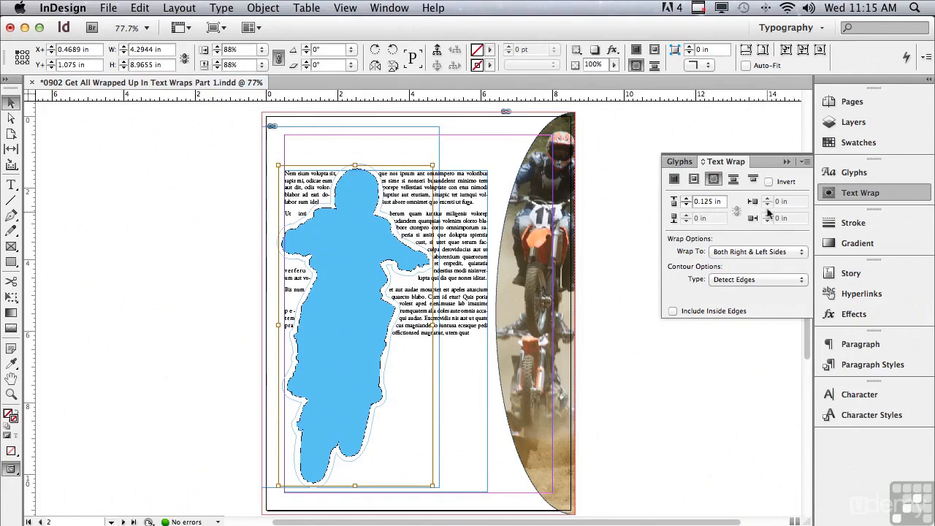
pyautogui.click(769, 182)
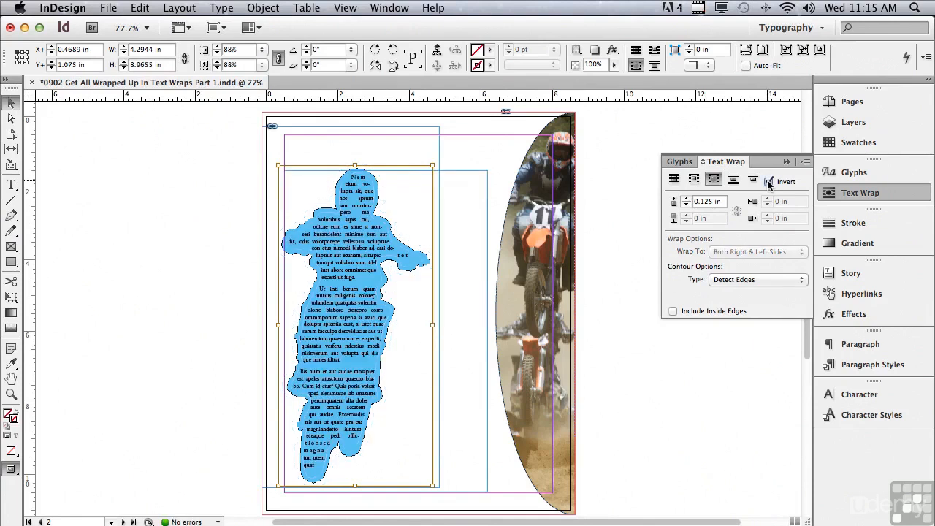